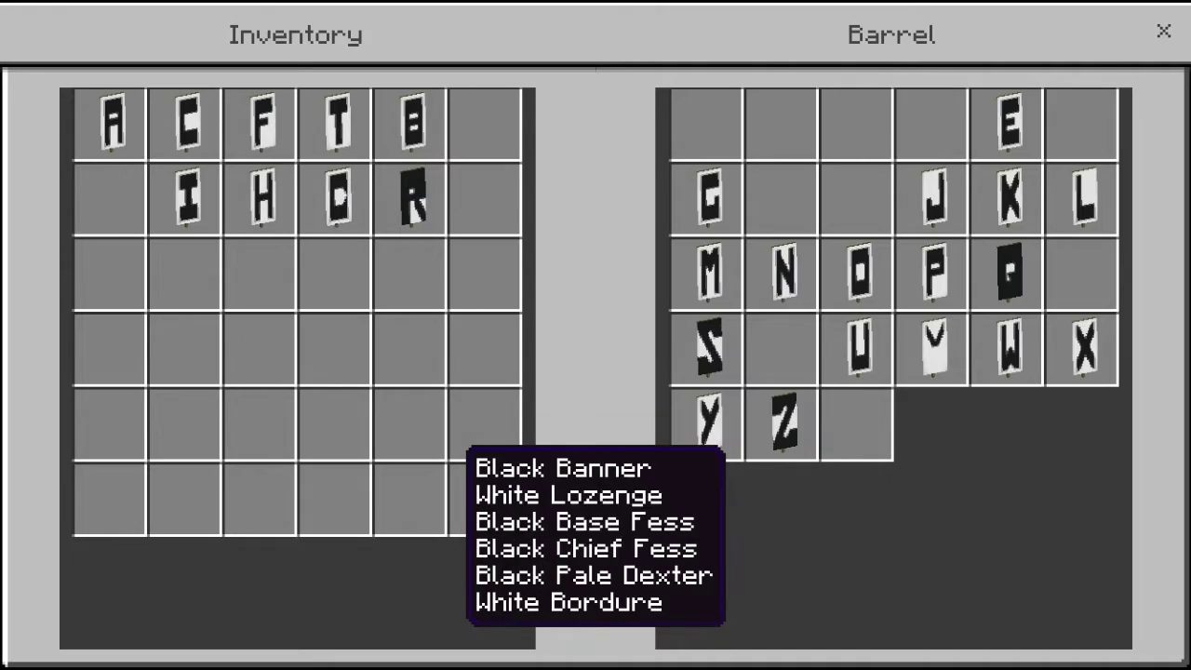
Step: Drop the E banner into the guessing chest as a guess
key("Escape")
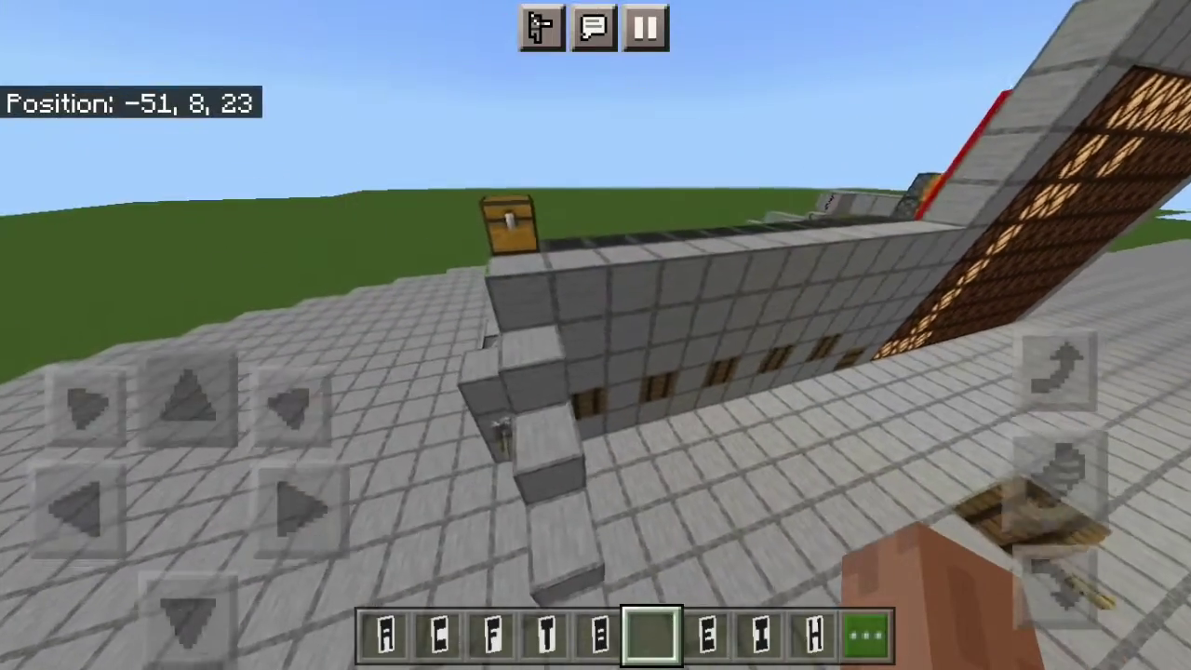
left_click(508, 221)
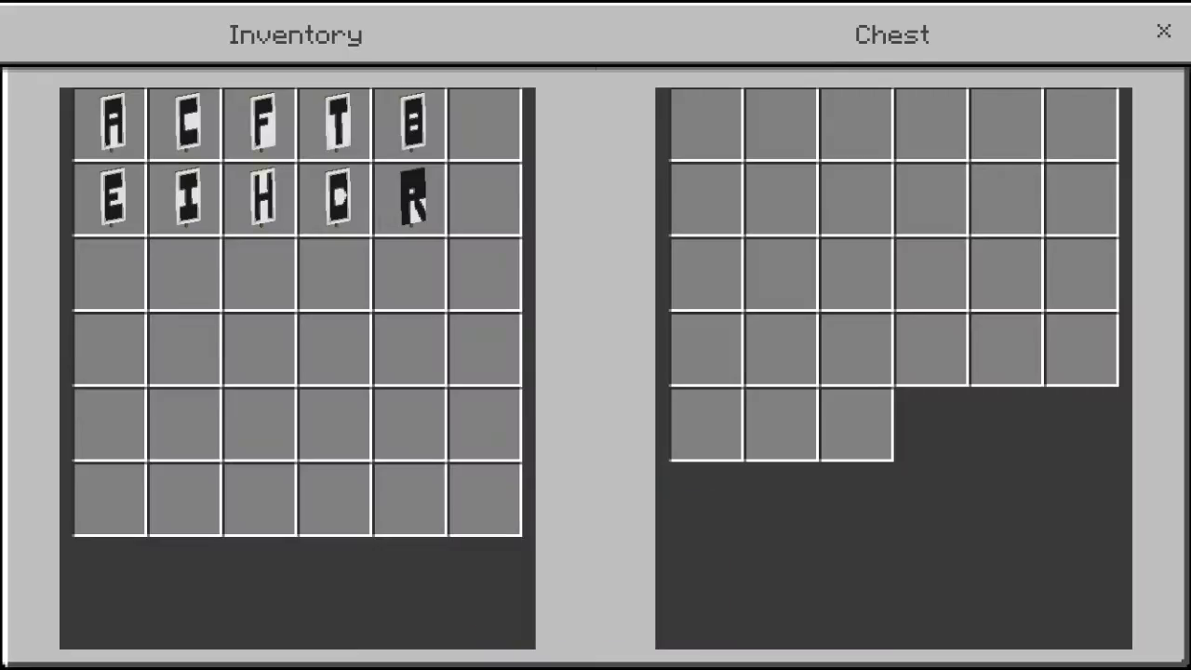
key("Escape")
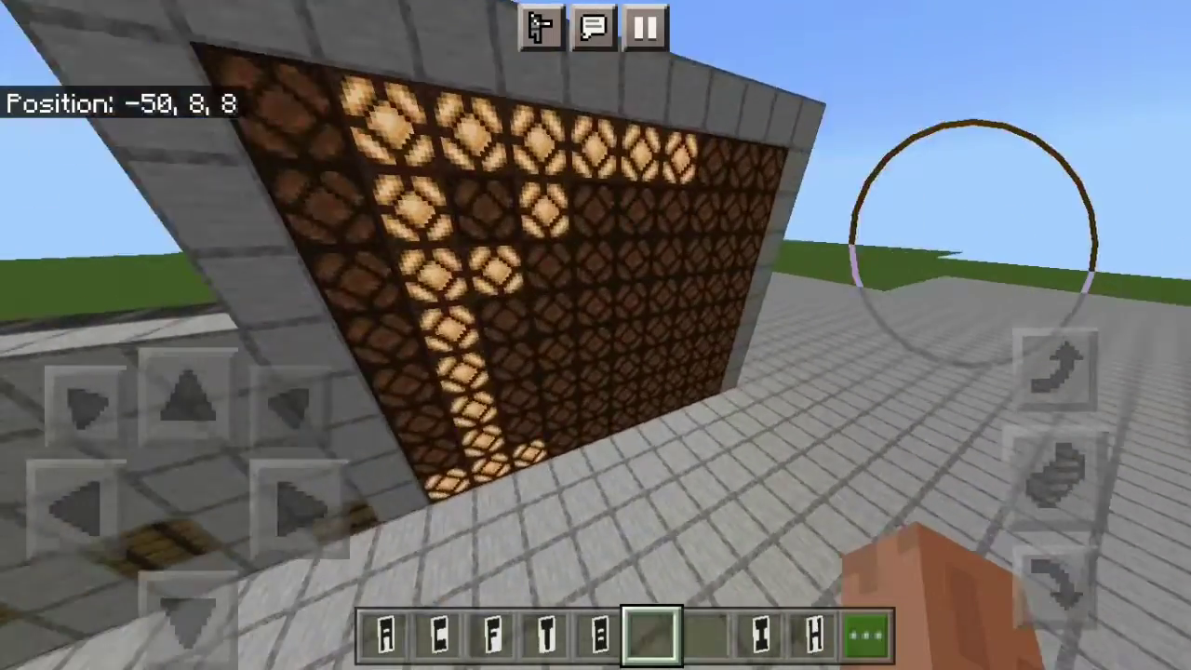
Step: Check the barrel beside the lamp display wall for the E banner
left_click_drag(1031, 213, 904, 252)
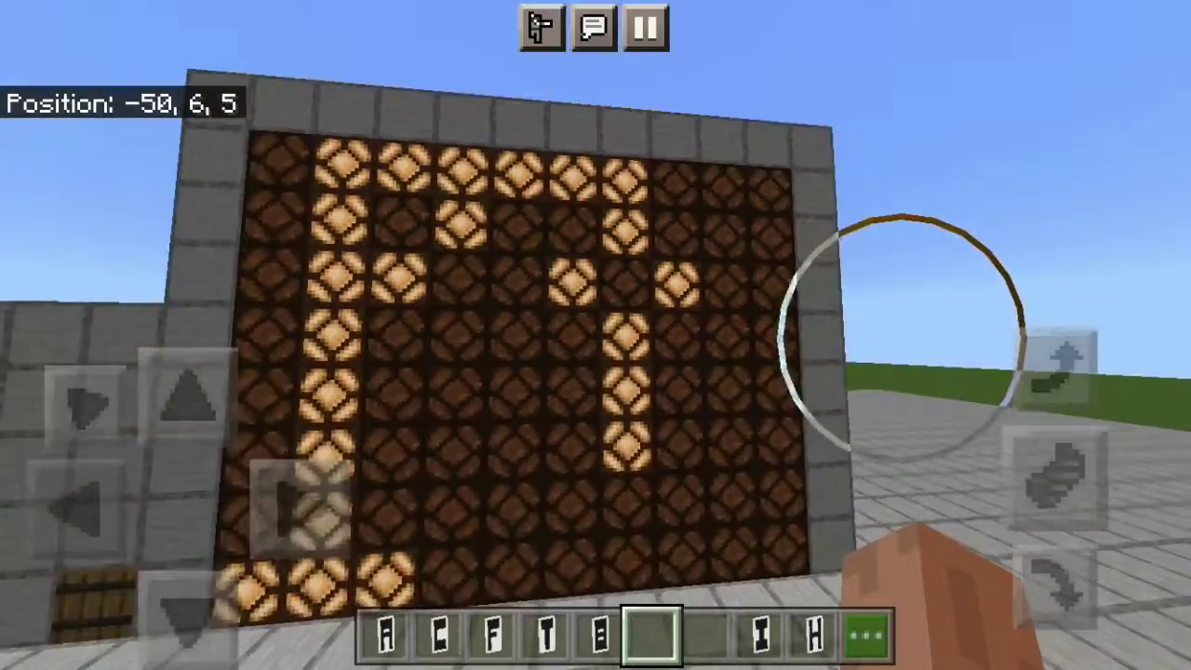
left_click_drag(864, 332, 904, 345)
left_click(558, 362)
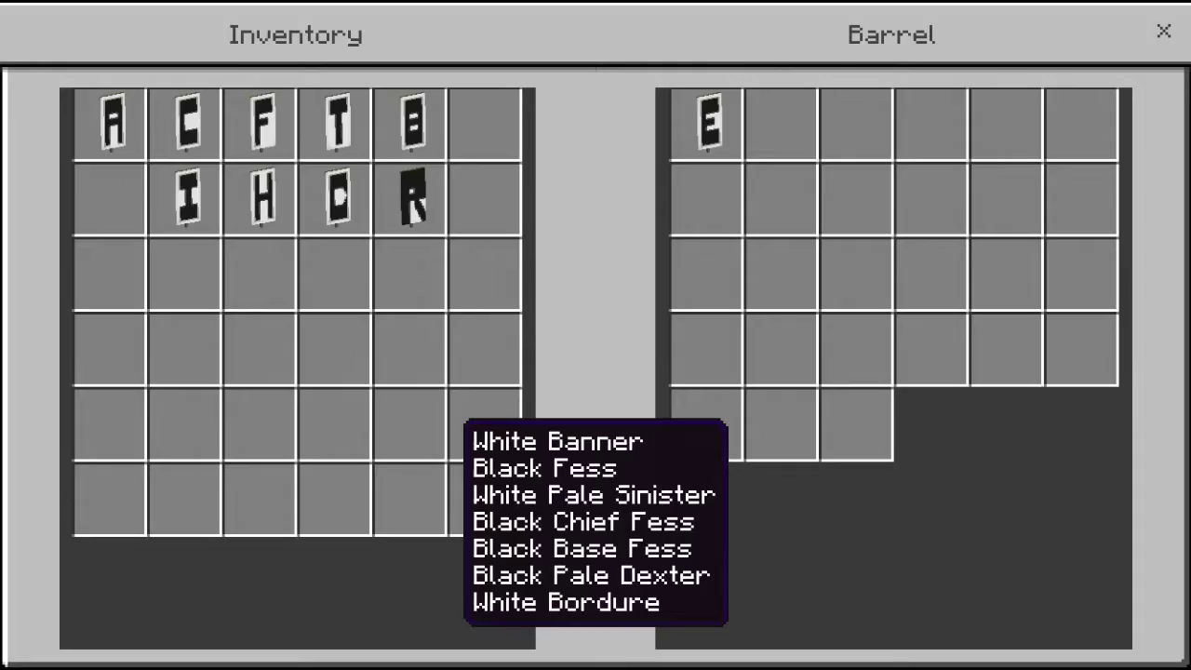
key("Escape")
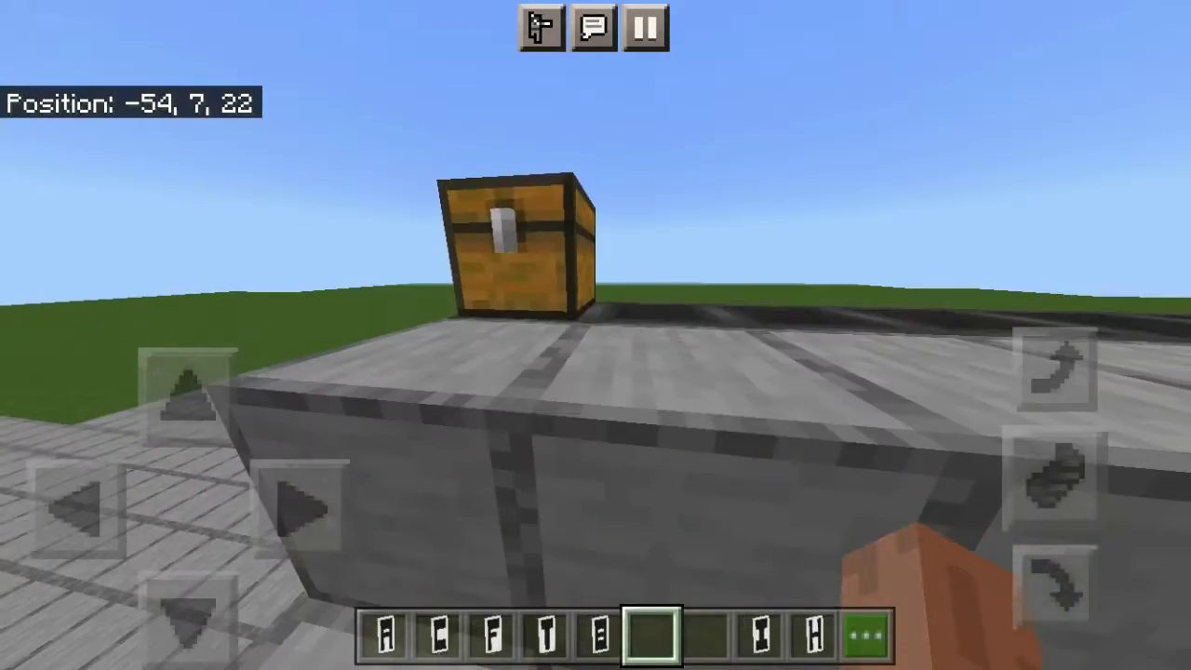
Step: Submit the C, F and I banners in the guessing chest and check the first barrels
left_click(505, 252)
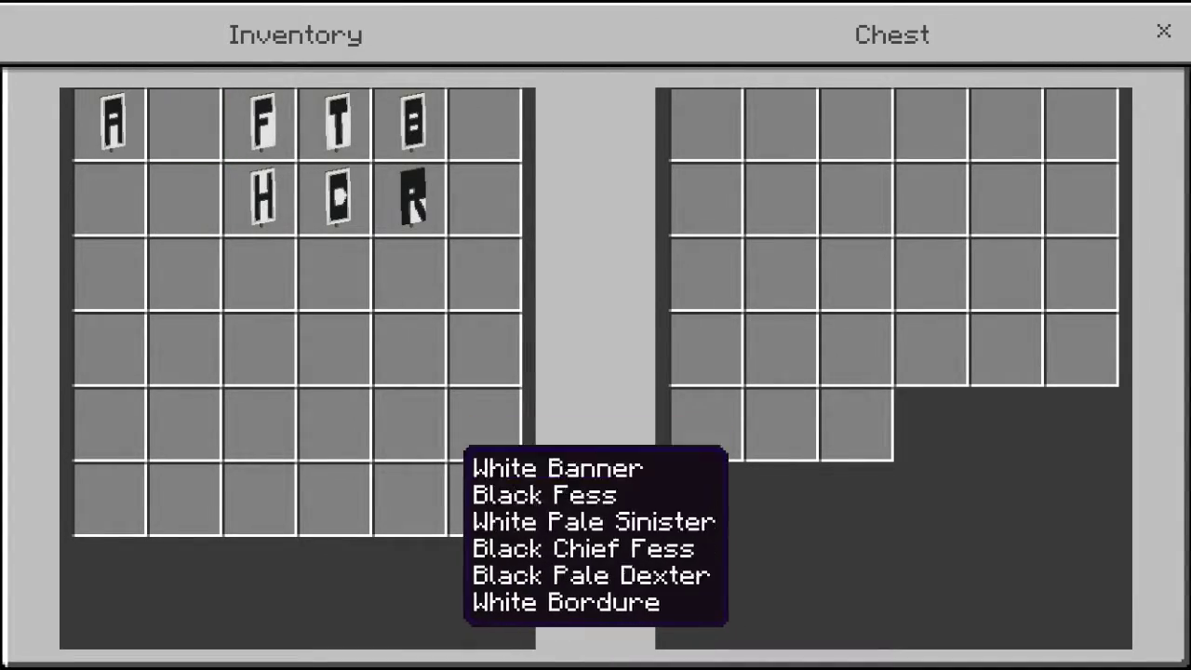
left_click(1163, 31)
left_click(595, 335)
left_click(1163, 30)
left_click(596, 335)
left_click(1163, 31)
left_click(595, 335)
Step: Inspect the barrels holding the F banner and the E and I banners
left_click(1163, 30)
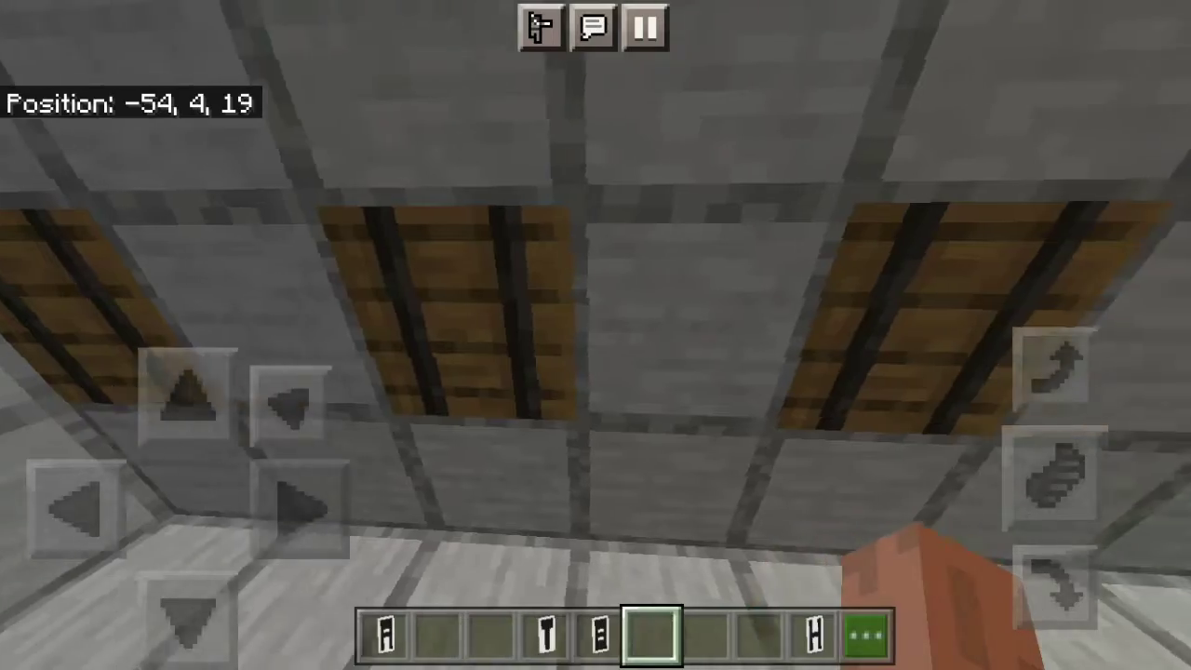
left_click(595, 335)
left_click(1163, 30)
left_click(596, 335)
left_click(1164, 31)
left_click(595, 335)
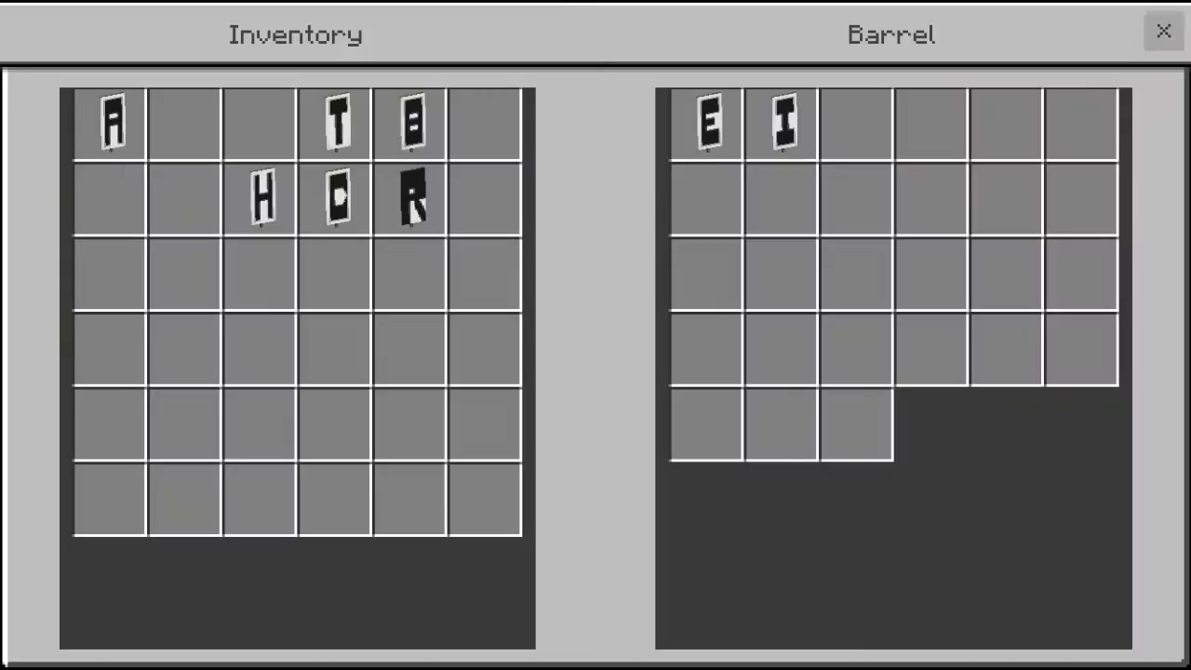
left_click(1164, 31)
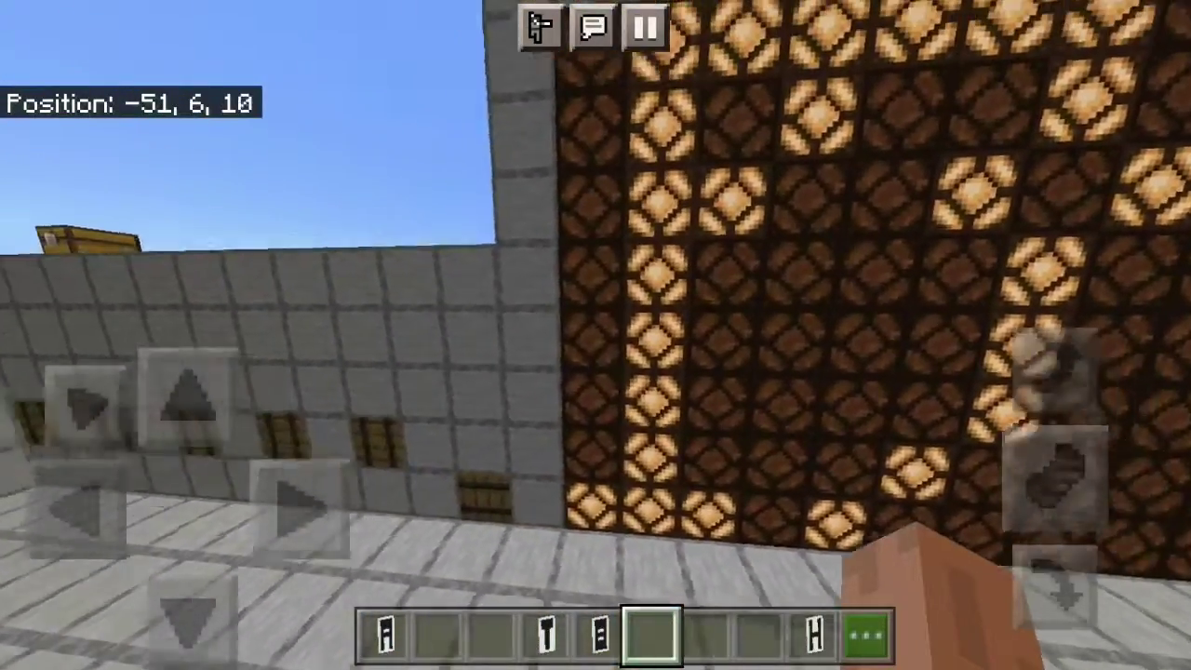
left_click_drag(829, 213, 916, 237)
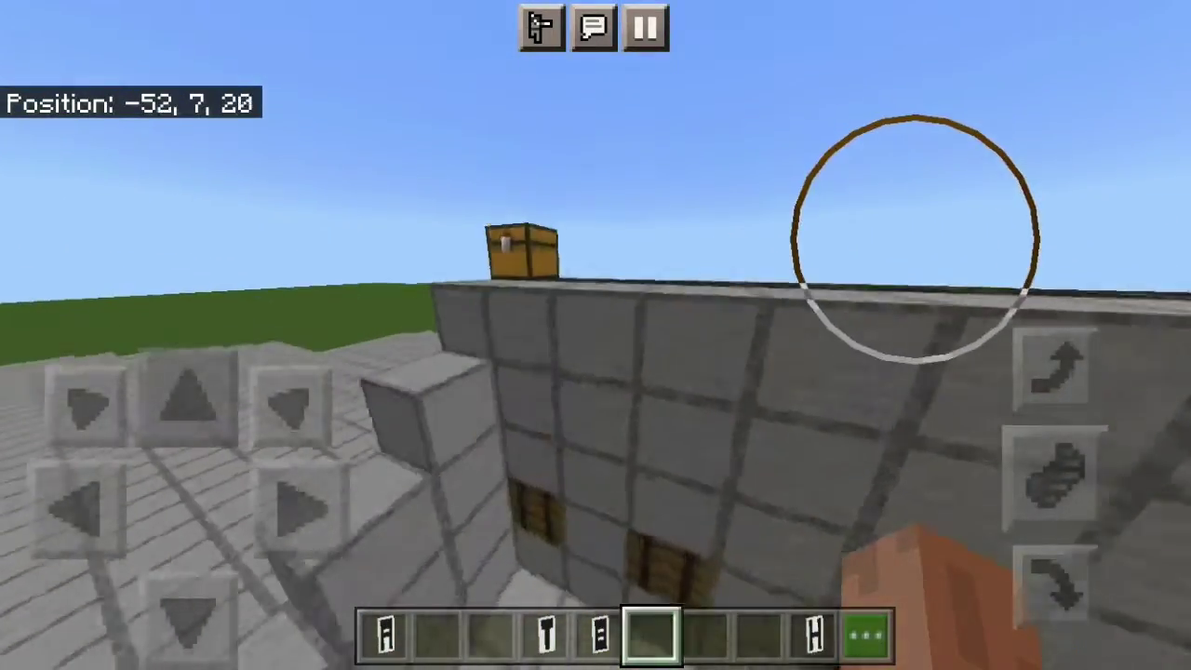
Step: Put the R banner in the guessing chest and find its black banner in the barrel below the wall
left_click(523, 249)
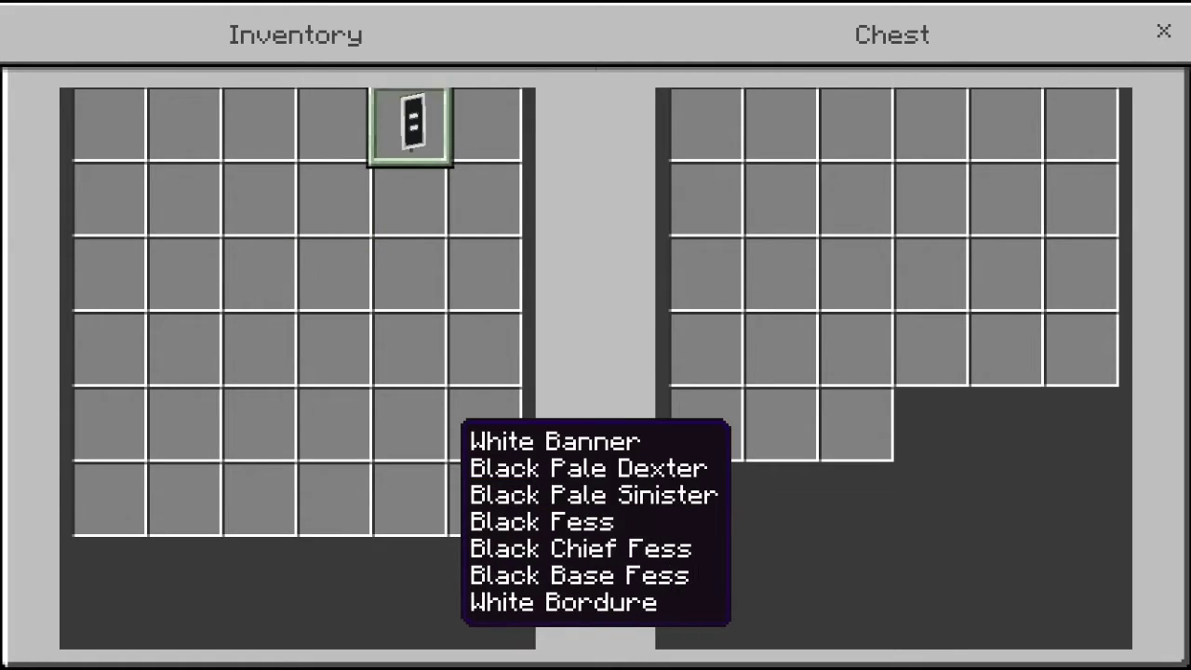
left_click(1163, 30)
left_click_drag(744, 279, 745, 418)
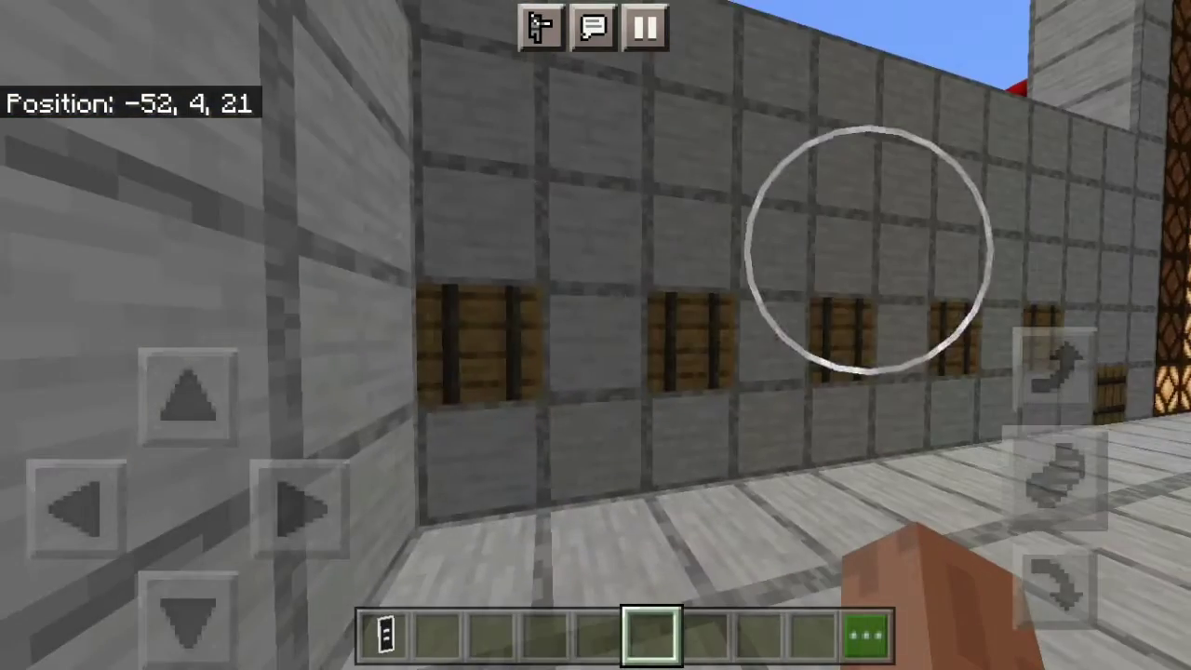
left_click(824, 239)
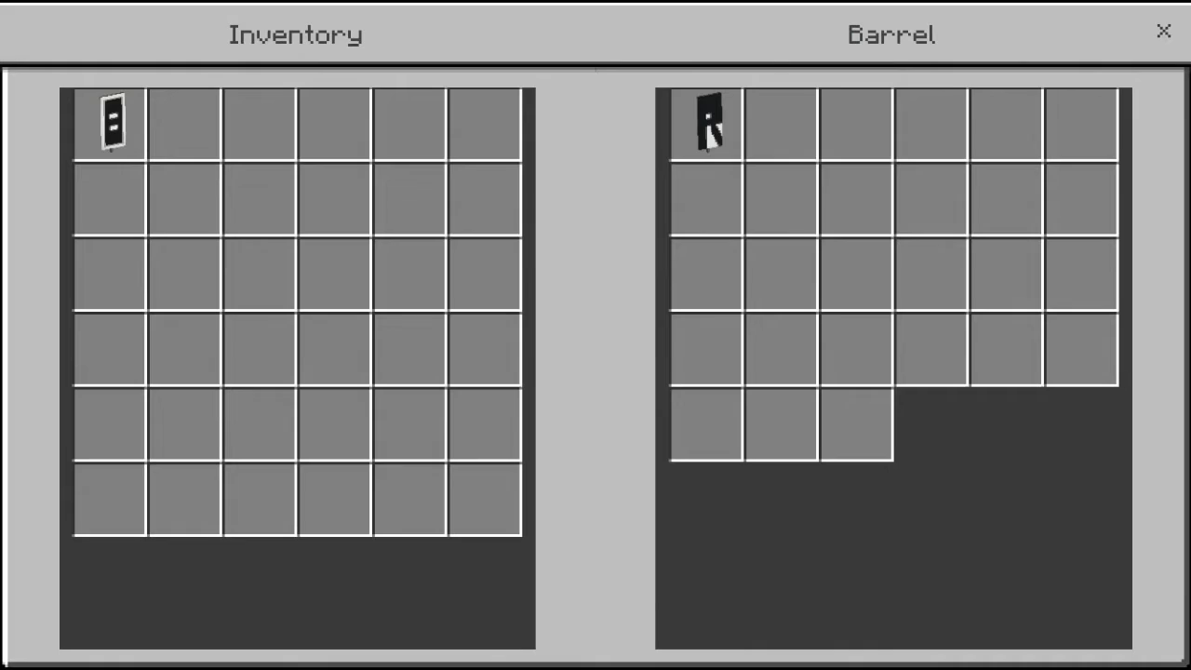
left_click(1164, 31)
left_click(595, 346)
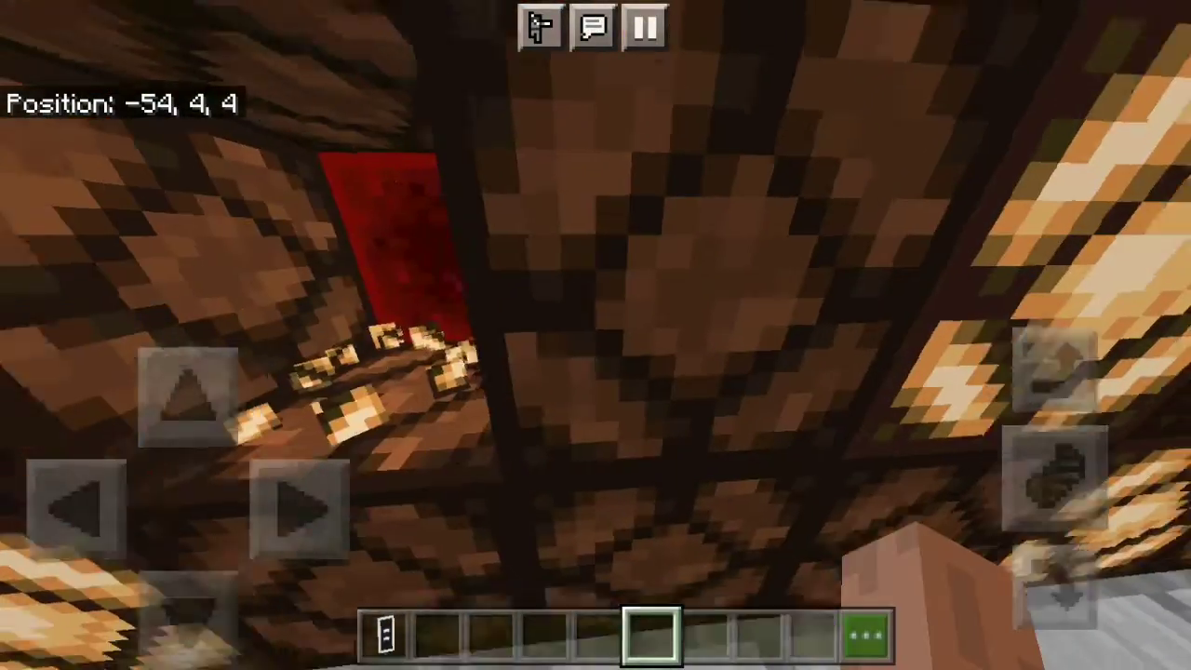
Step: Check the inventory, then put the last White Banner into the guessing chest
left_click(866, 636)
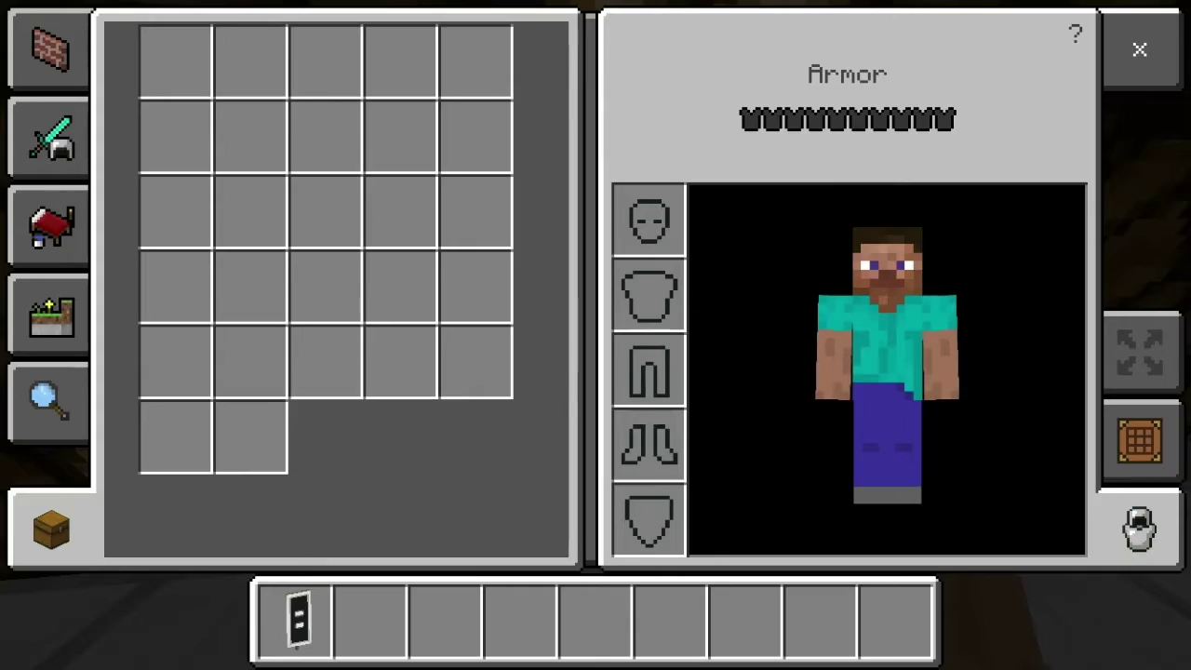
left_click(1140, 49)
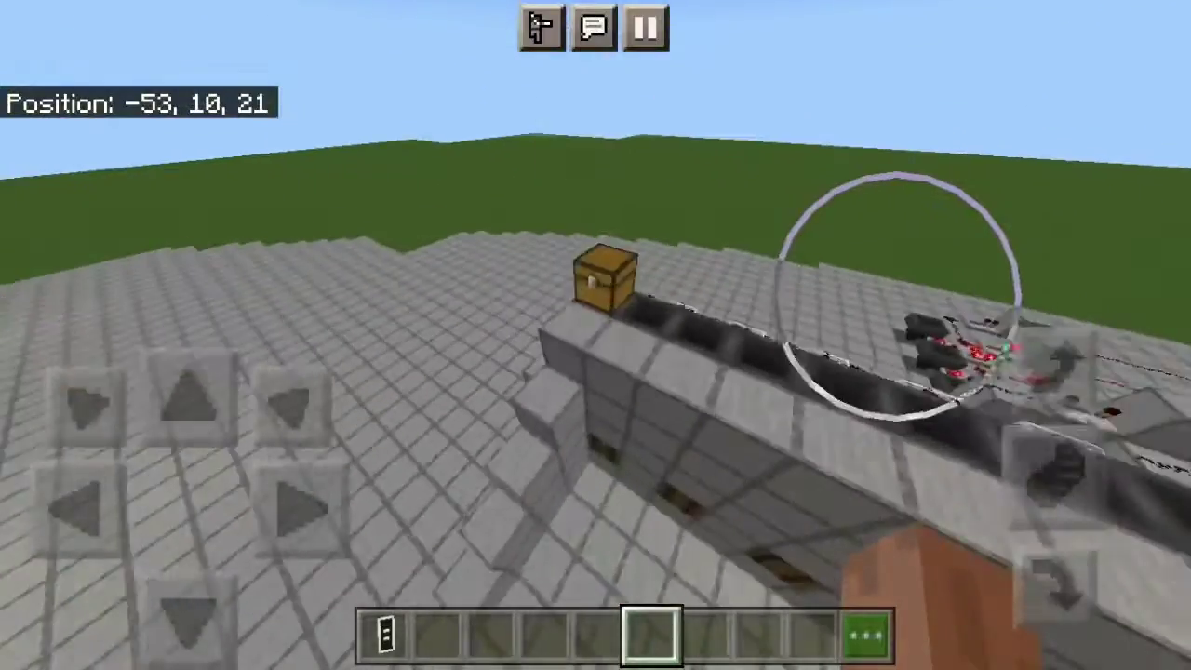
left_click(615, 284)
left_click(1163, 31)
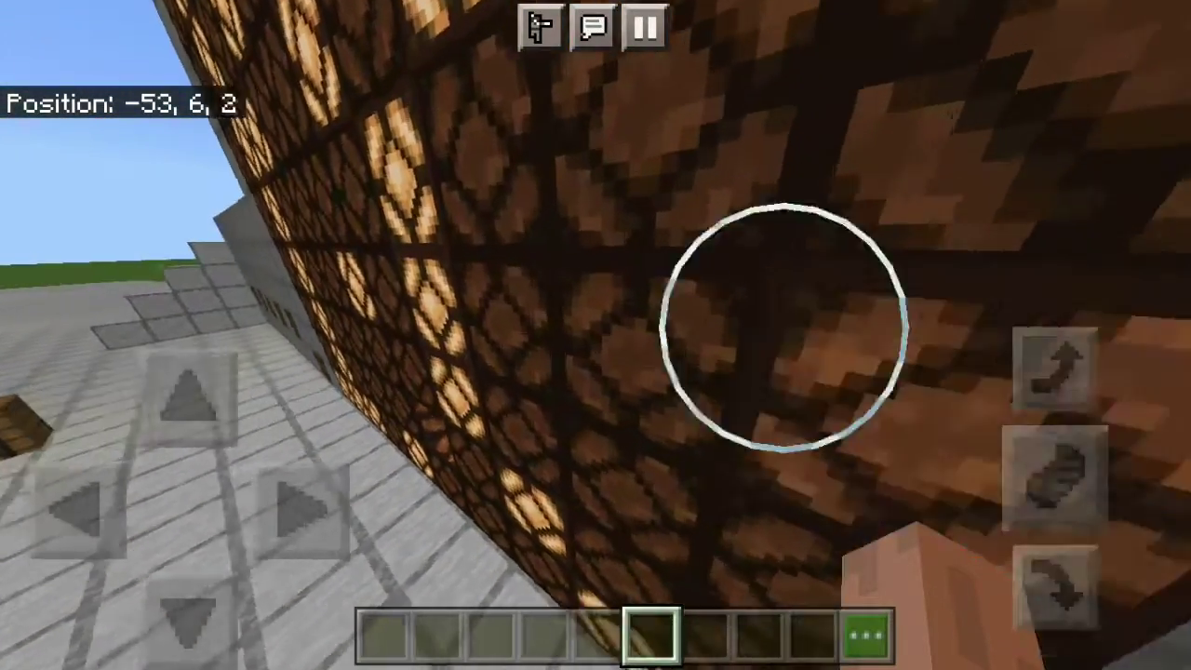
left_click_drag(718, 319, 838, 319)
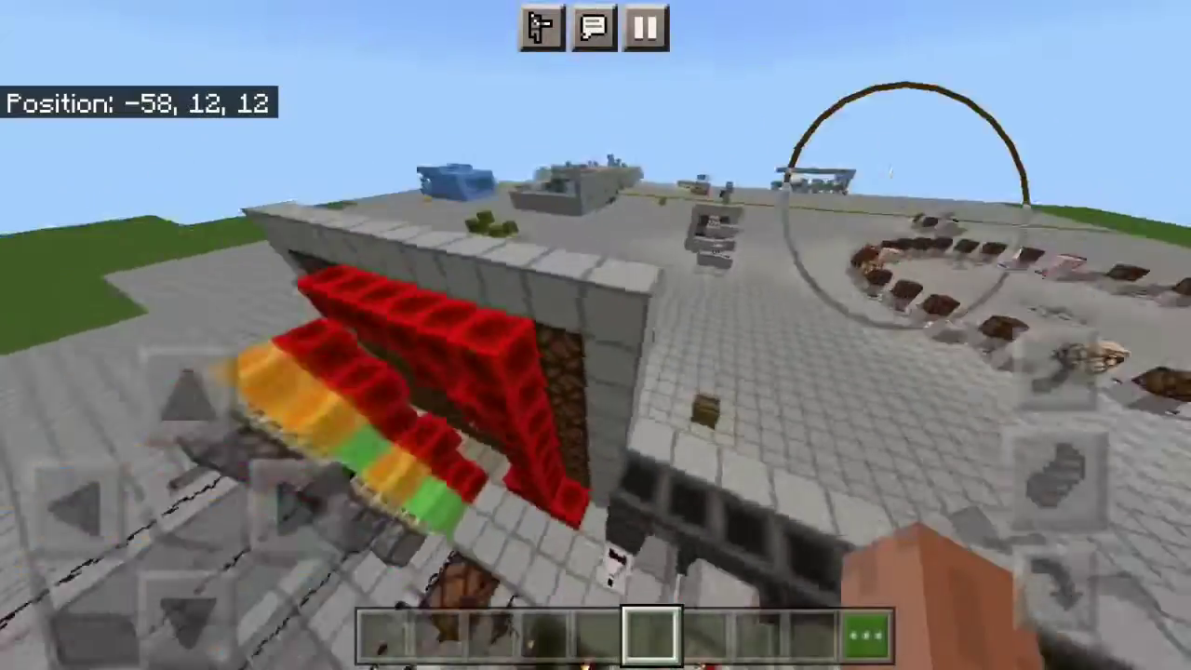
left_click_drag(838, 280, 837, 419)
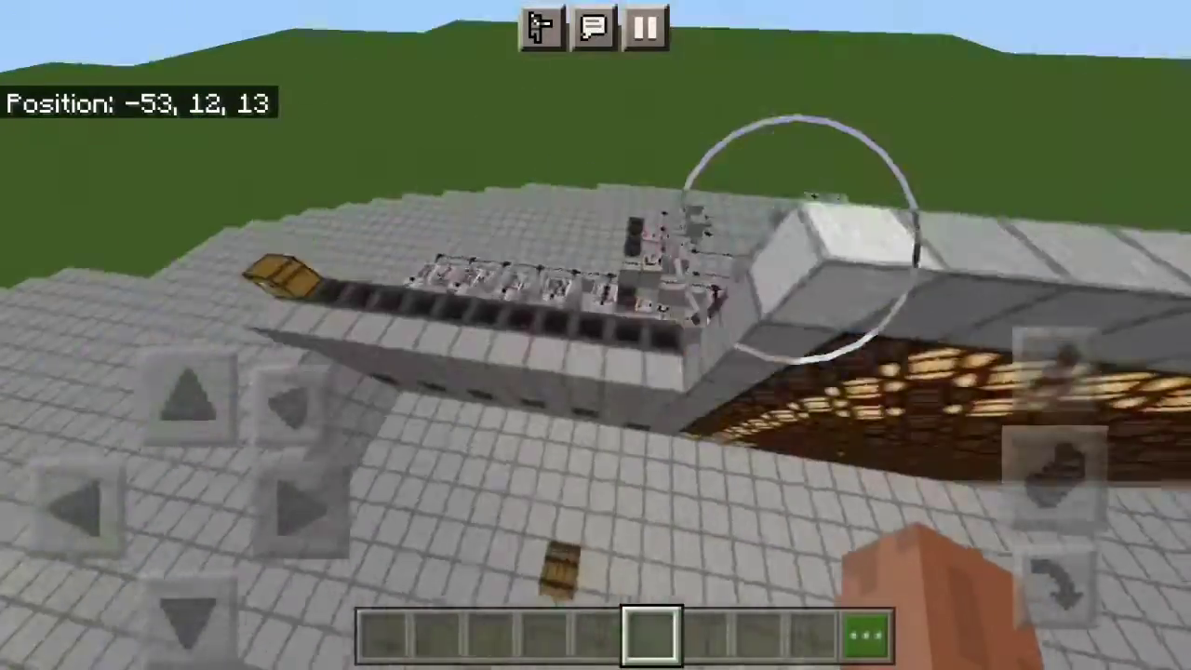